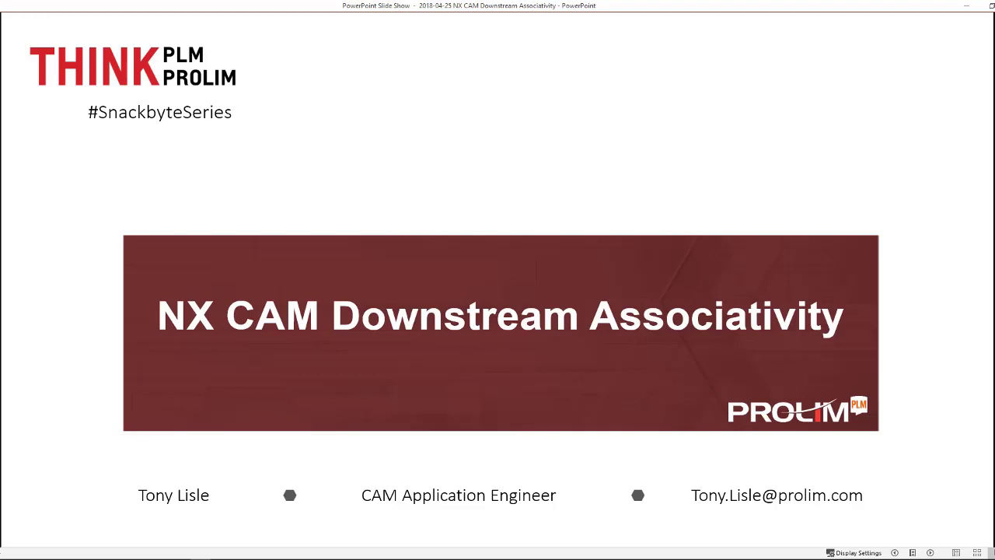
{"action": "key", "text": "Right"}
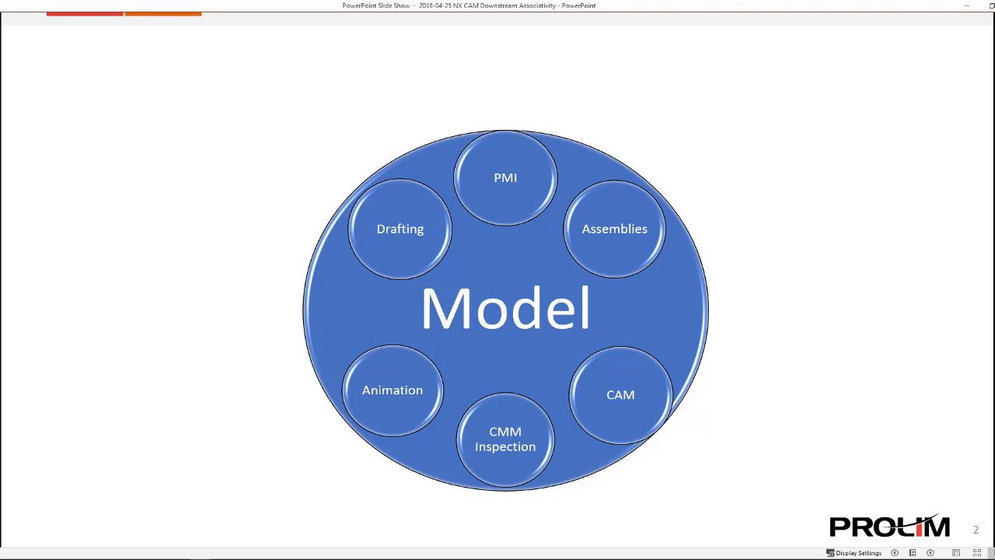
{"action": "key", "text": "Right"}
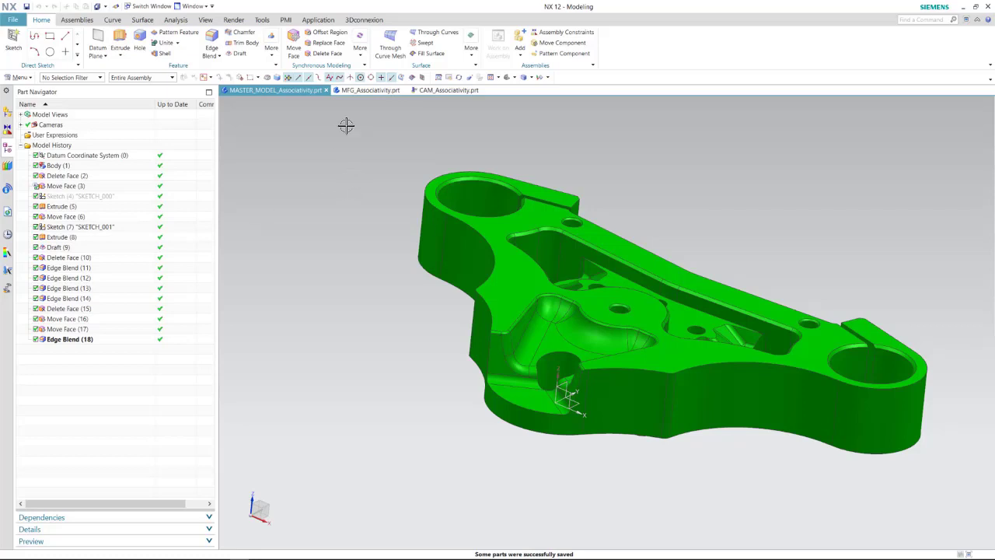
Step: View the linked part and its bounding body in MFG_Associativity, and bring up the geometry-grouped operation list of CAM_Associativity
{"action": "left_click", "coordinate": [367, 90]}
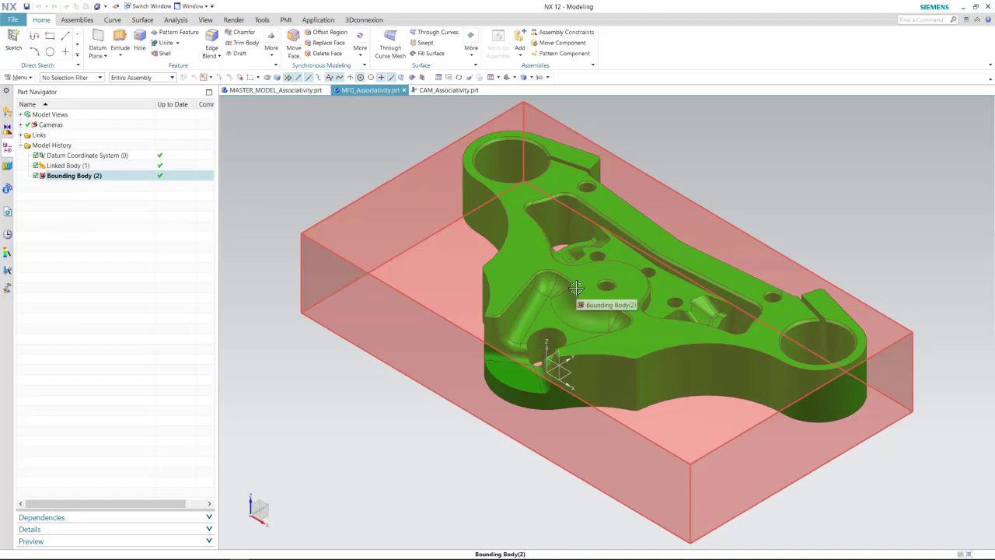
{"action": "key", "text": "ctrl+s"}
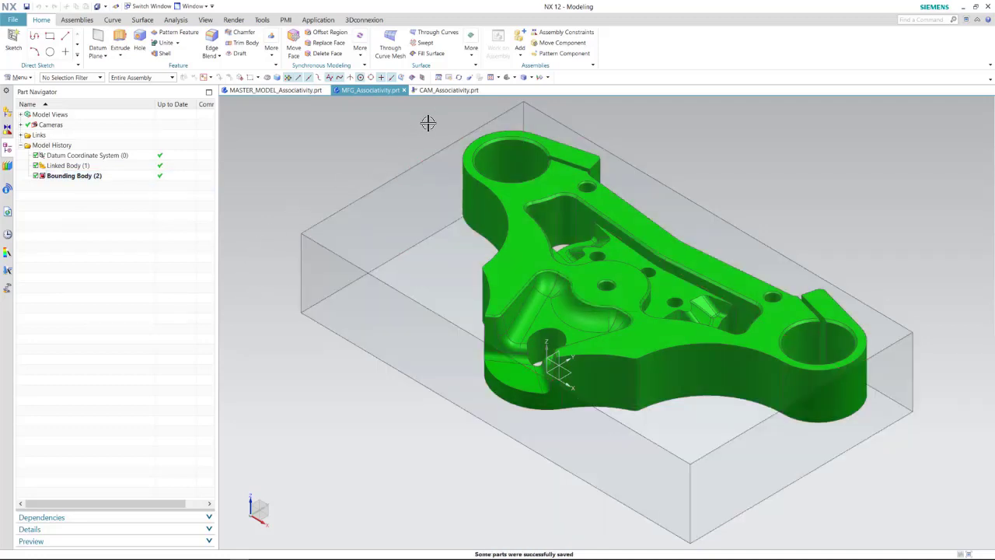
{"action": "left_click", "coordinate": [449, 90]}
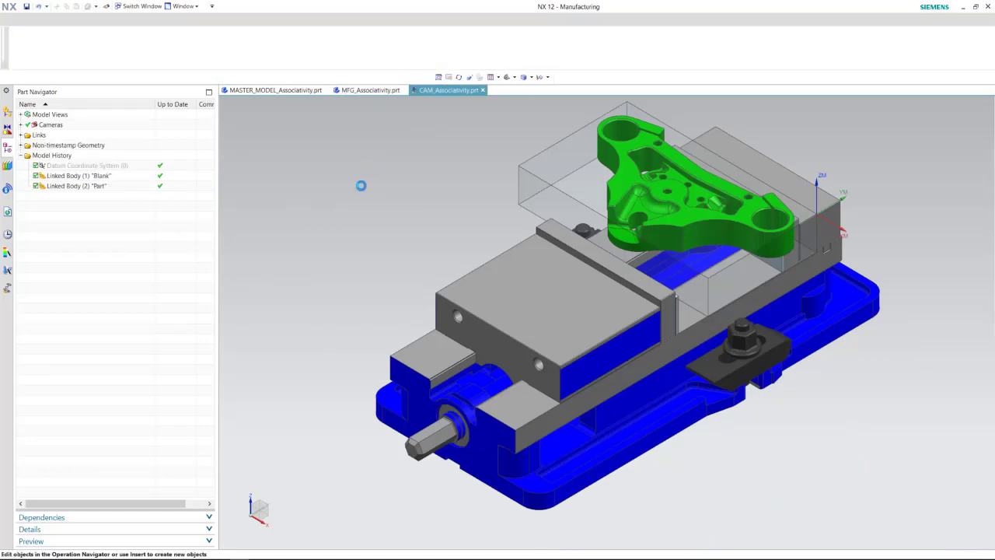
{"action": "left_click", "coordinate": [8, 165]}
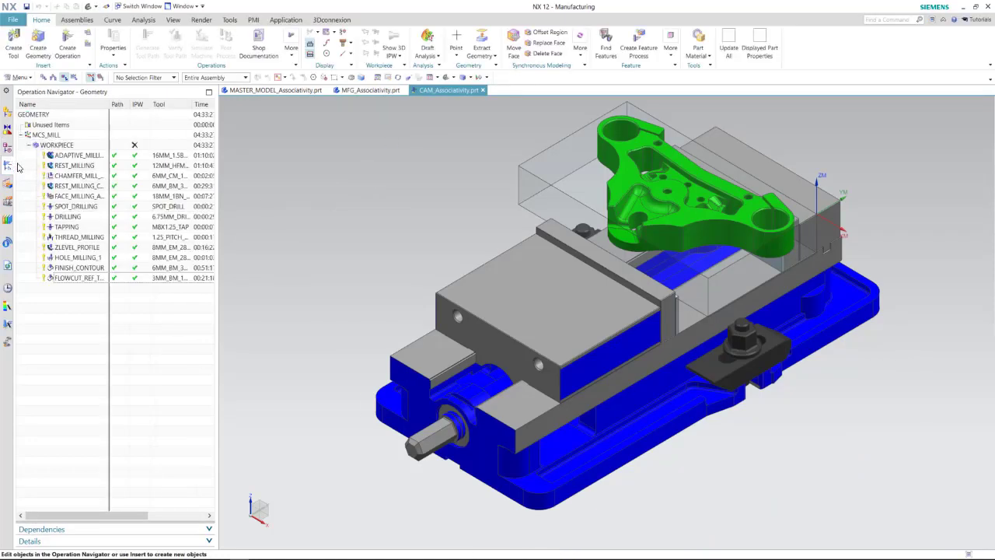
Step: Open the WORKPIECE definition, highlight its specified part and blank geometry in the model, and close the definition
{"action": "left_click", "coordinate": [58, 146]}
{"action": "double_click", "coordinate": [63, 147]}
{"action": "left_click", "coordinate": [357, 132]}
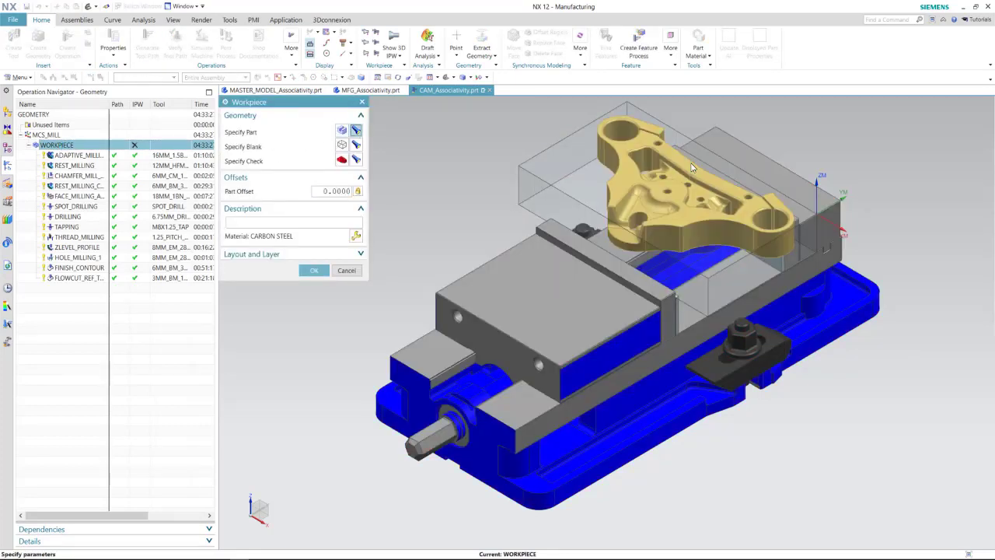
{"action": "left_click", "coordinate": [357, 146]}
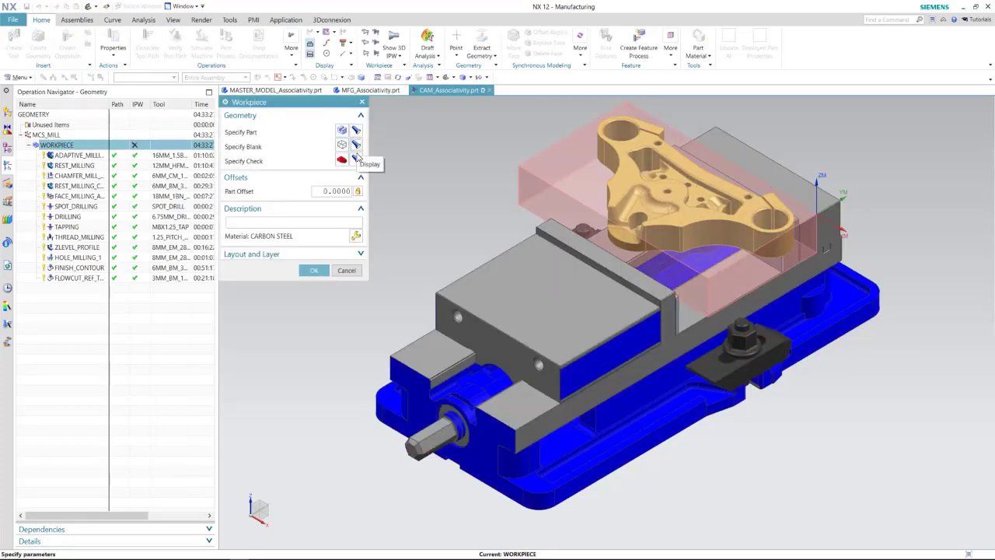
{"action": "left_click", "coordinate": [315, 270]}
Step: Display the toolpaths one after another from the adaptive milling operation through the TAPPING operation
{"action": "left_click", "coordinate": [88, 156]}
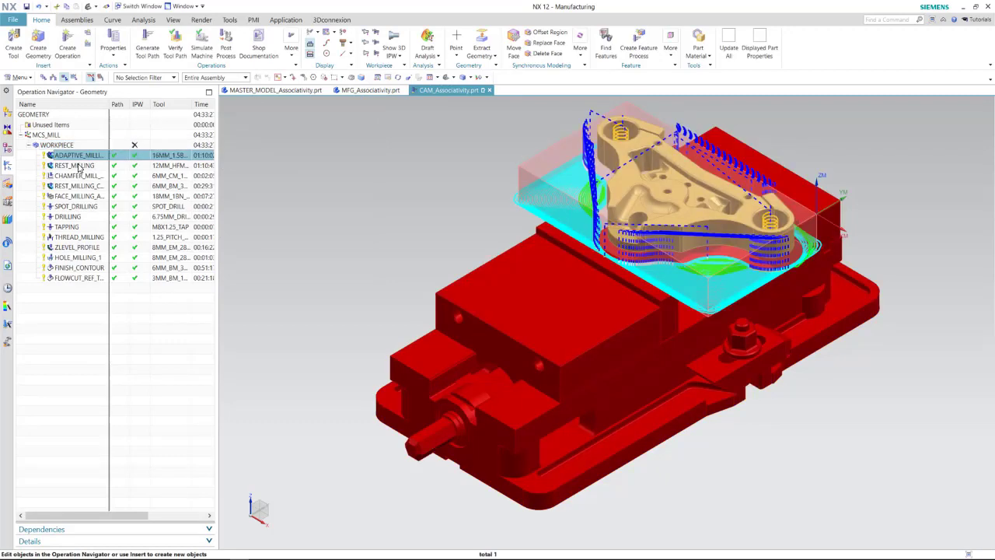
{"action": "left_click", "coordinate": [80, 166]}
{"action": "left_click", "coordinate": [76, 176]}
{"action": "left_click", "coordinate": [75, 185]}
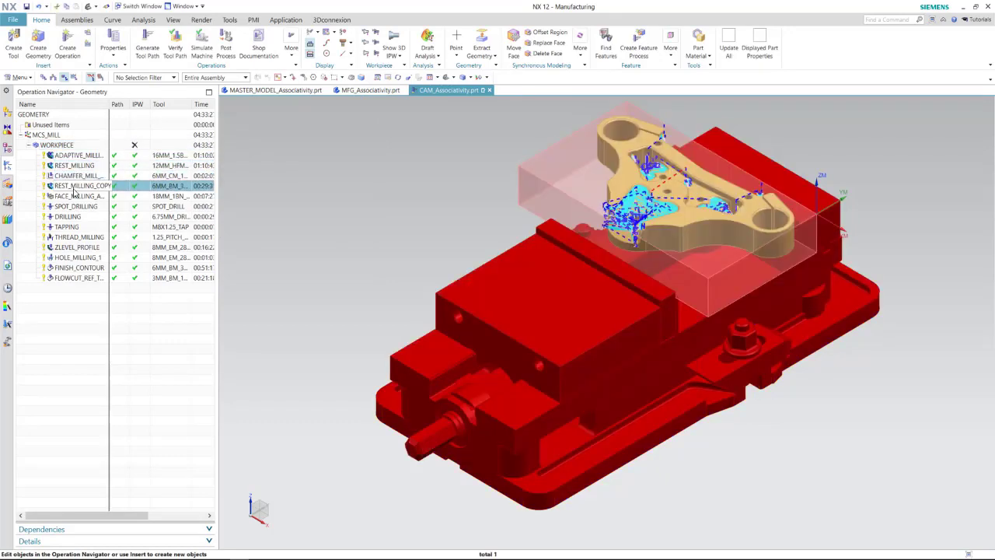
{"action": "left_click", "coordinate": [76, 196]}
{"action": "left_click", "coordinate": [74, 206]}
{"action": "left_click", "coordinate": [68, 216]}
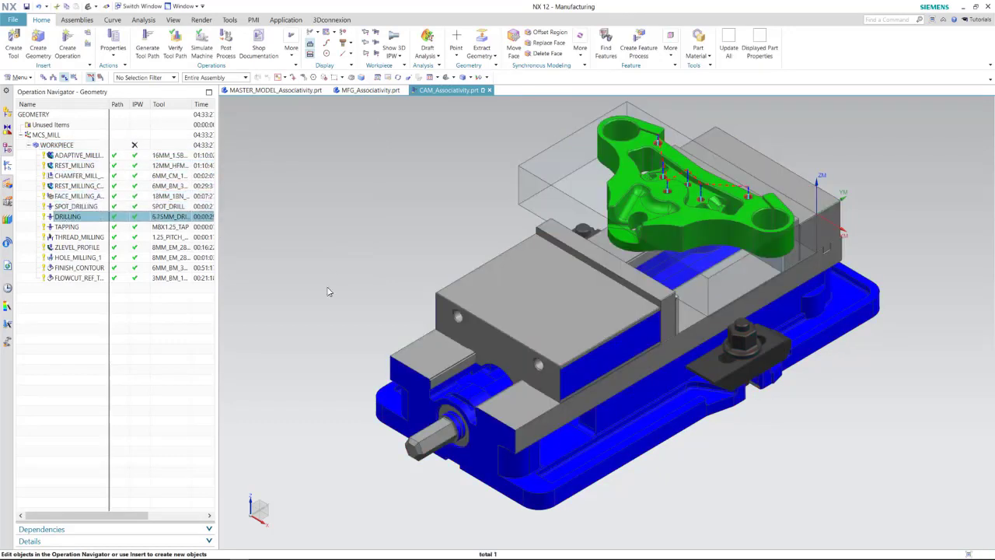
{"action": "left_click", "coordinate": [67, 226]}
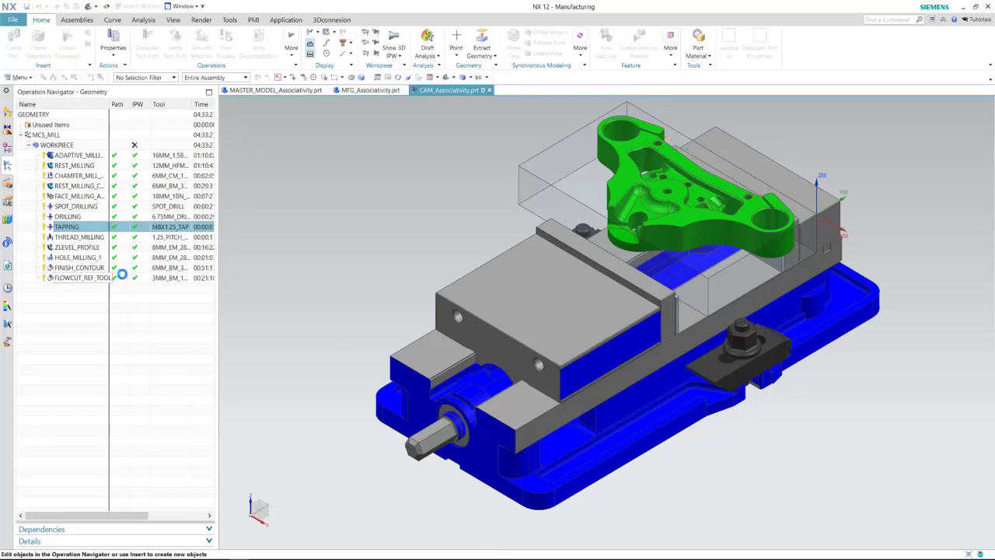
Step: Open the FLOWCUT_REF_TOOL operation, replay its toolpath in the two pocket areas, inspect it closely, and close the operation
{"action": "double_click", "coordinate": [76, 277]}
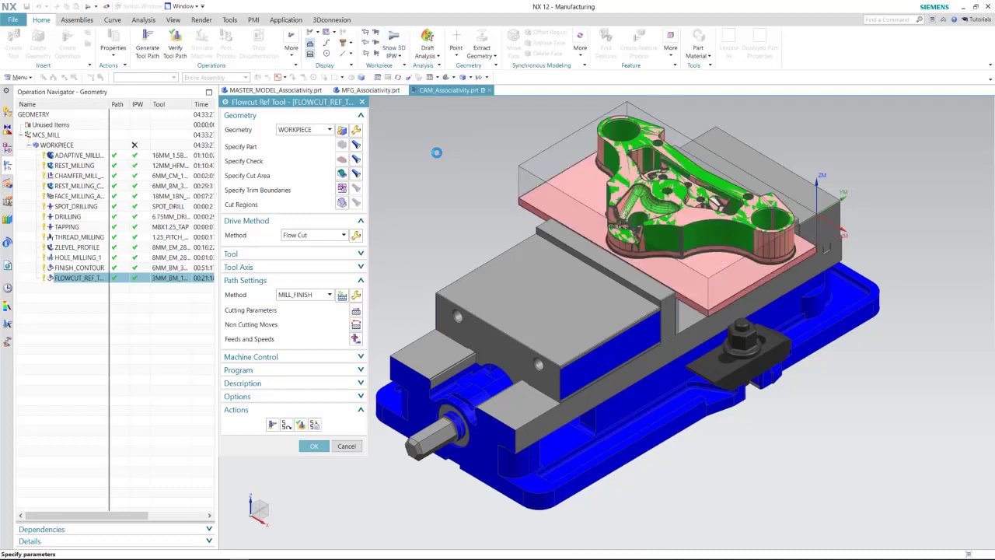
{"action": "scroll", "coordinate": [437, 152], "scroll_direction": "up", "scroll_amount": 3}
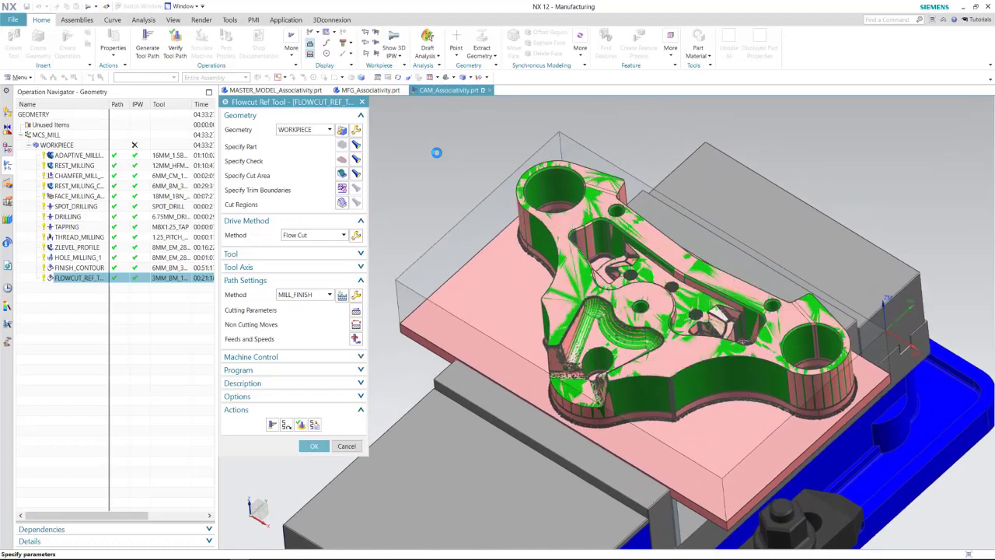
{"action": "left_click", "coordinate": [286, 425]}
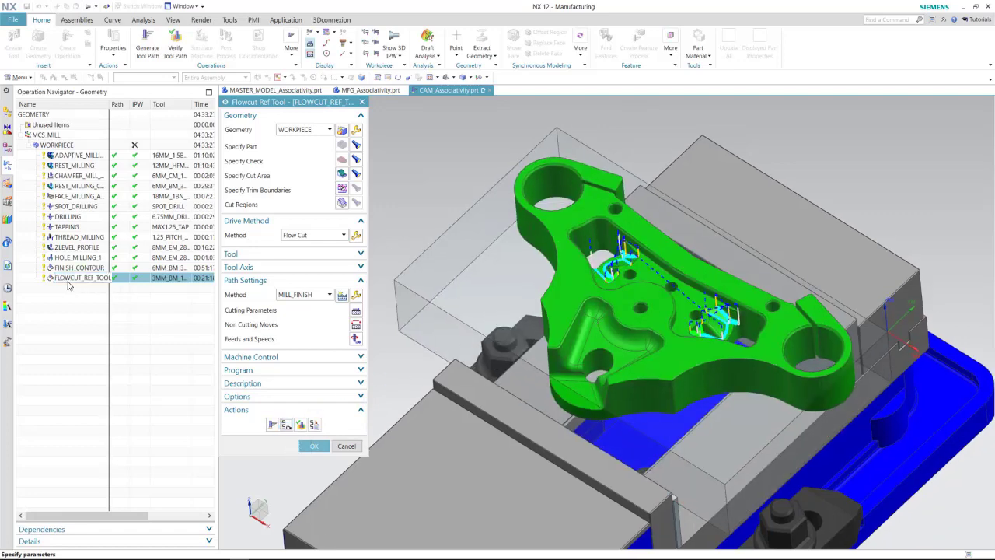
{"action": "middle_click_drag", "start_coordinate": [611, 279], "coordinate": [647, 342]}
{"action": "scroll", "coordinate": [535, 247], "scroll_direction": "up", "scroll_amount": 2}
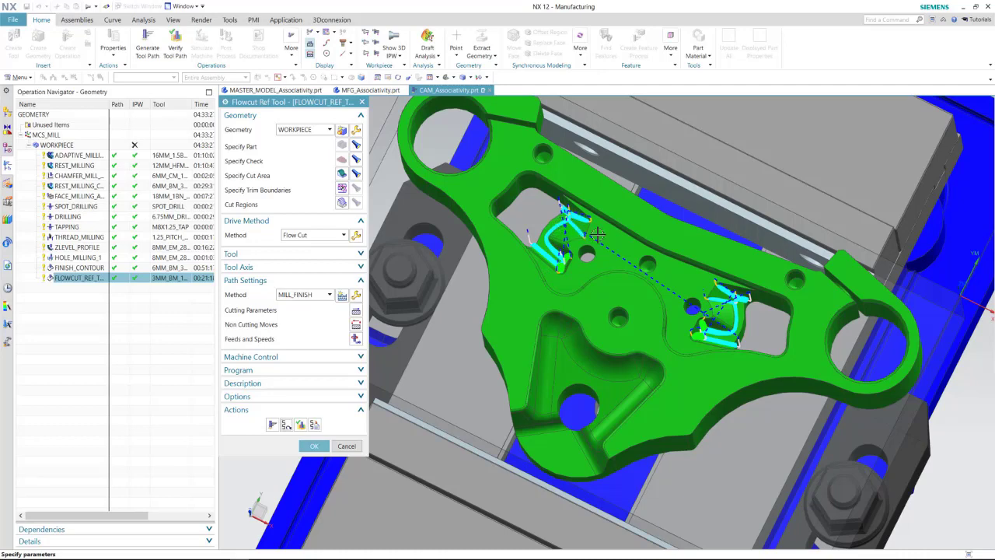
{"action": "middle_click_drag", "start_coordinate": [725, 293], "coordinate": [569, 377]}
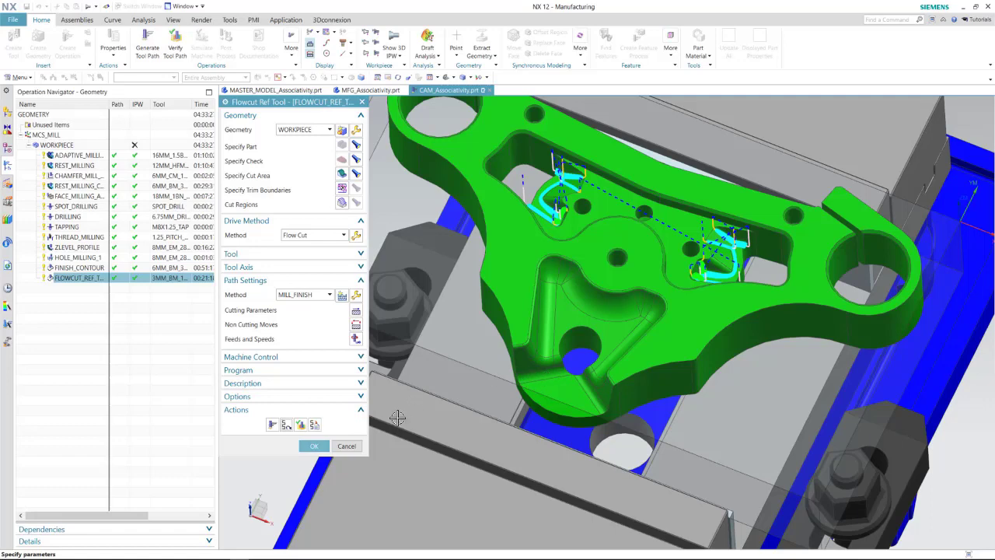
{"action": "left_click", "coordinate": [314, 447]}
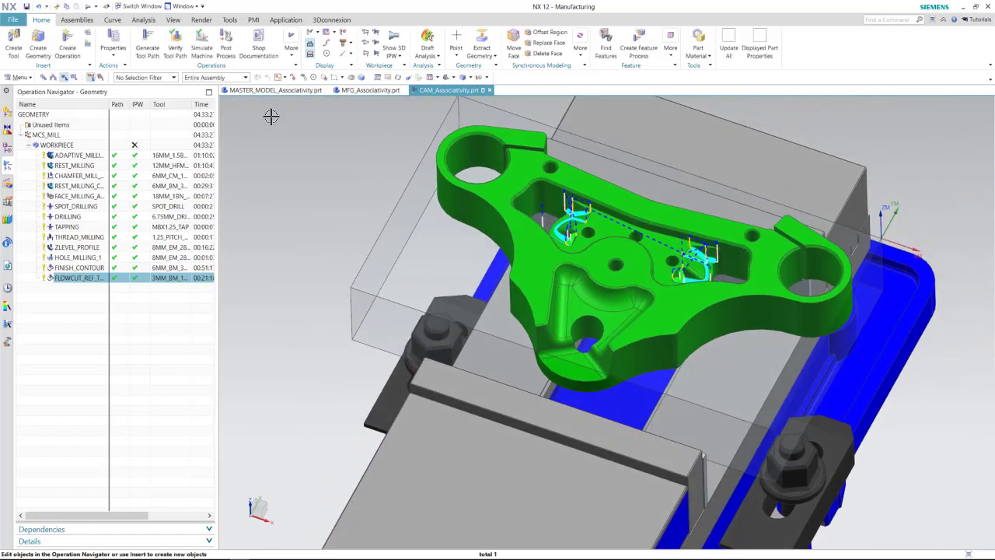
Step: In MASTER_MODEL_Associativity, use Move Face to shift the seven contiguous contoured side faces, including the rounded nose, outward by 10 mm
{"action": "left_click", "coordinate": [275, 90]}
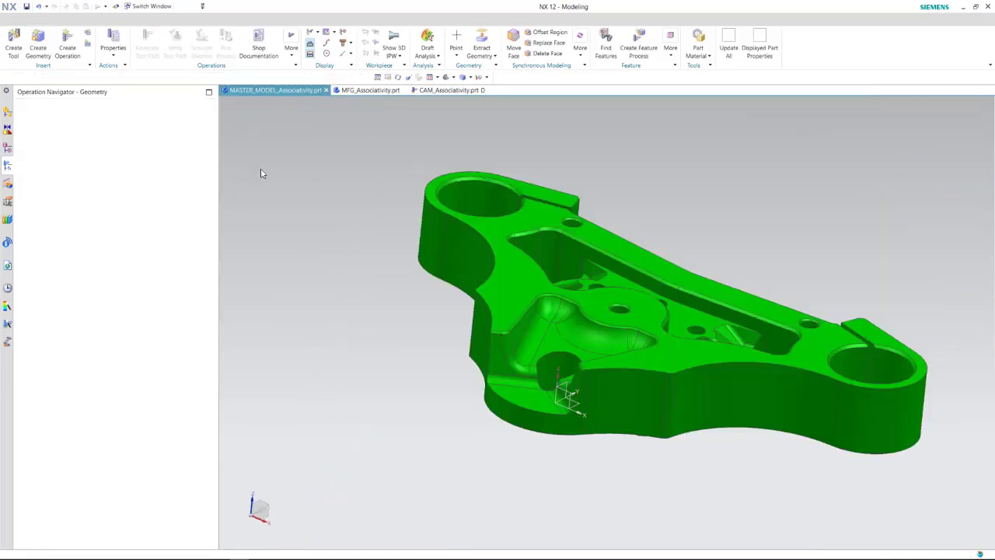
{"action": "left_click", "coordinate": [294, 45]}
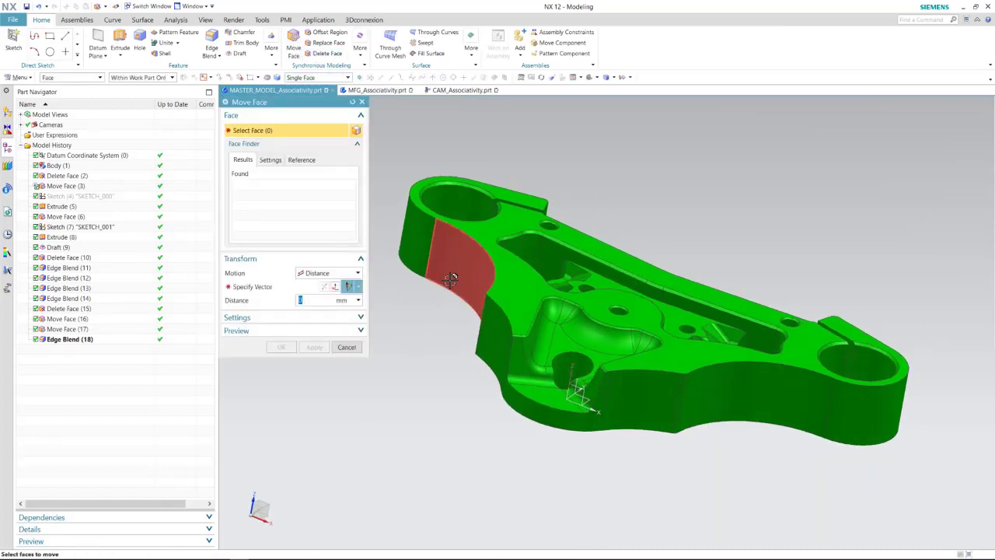
{"action": "left_click", "coordinate": [468, 316]}
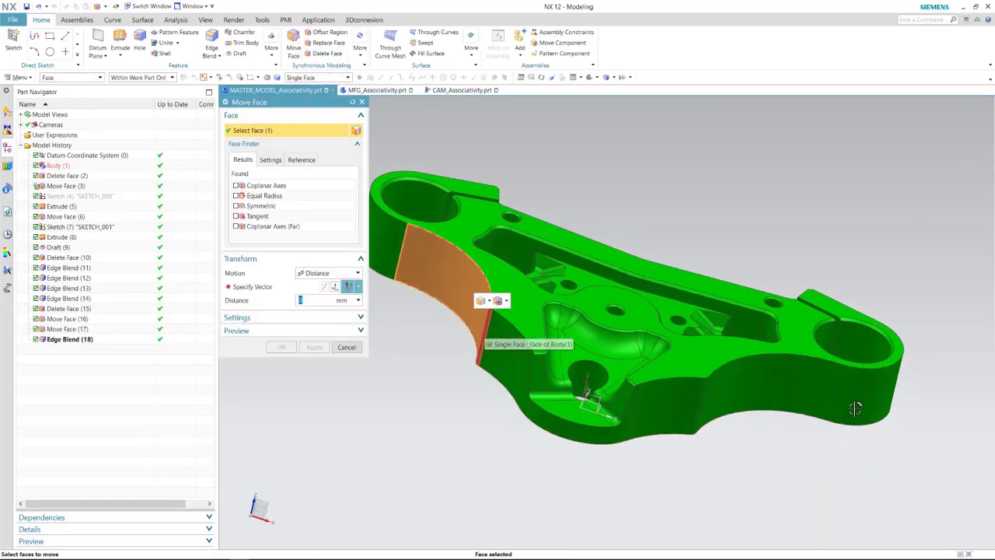
{"action": "left_click", "coordinate": [486, 335]}
{"action": "left_click", "coordinate": [511, 376]}
{"action": "left_click", "coordinate": [563, 426]}
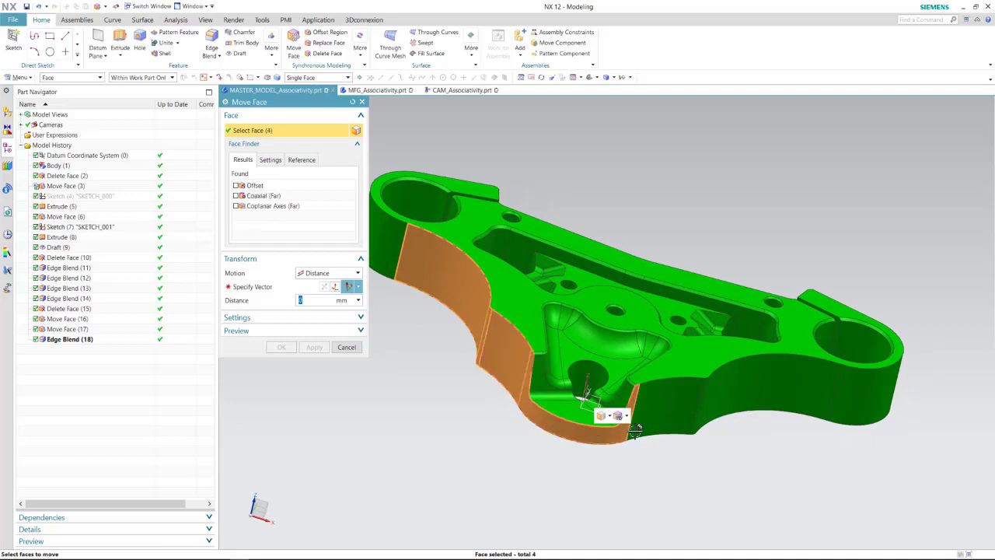
{"action": "left_click", "coordinate": [682, 411]}
{"action": "left_click", "coordinate": [698, 411]}
{"action": "left_click", "coordinate": [795, 384]}
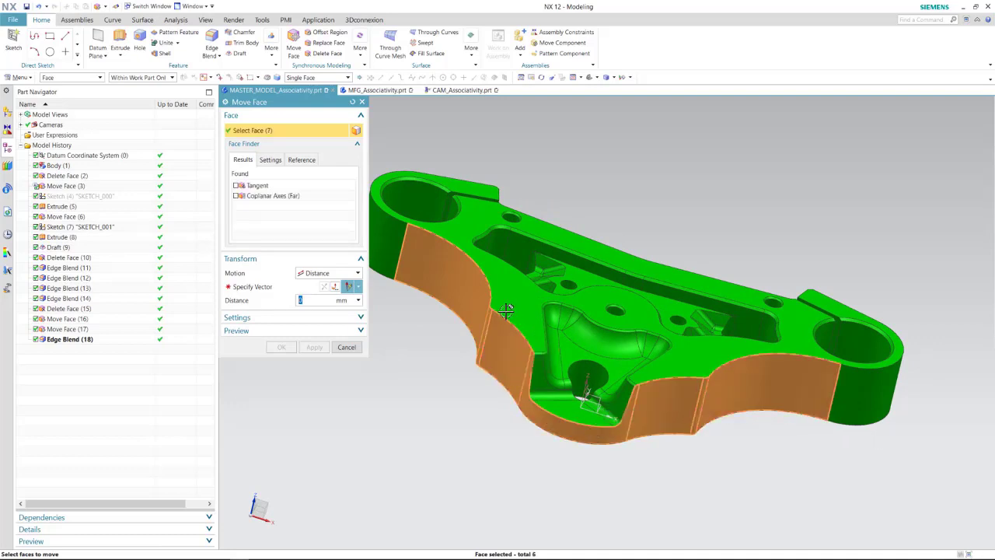
{"action": "left_click", "coordinate": [320, 289]}
{"action": "middle_click_drag", "start_coordinate": [638, 342], "coordinate": [630, 349]}
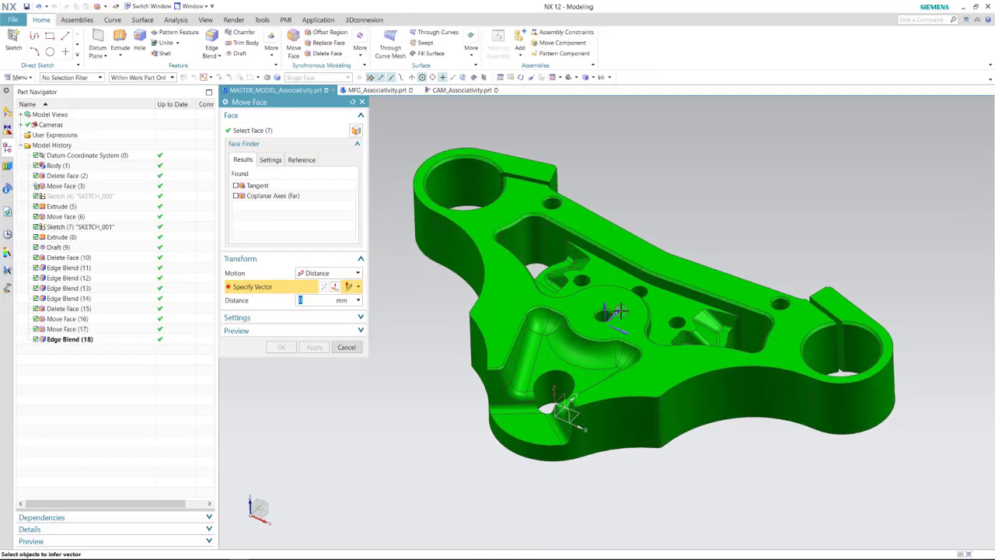
{"action": "left_click", "coordinate": [621, 311]}
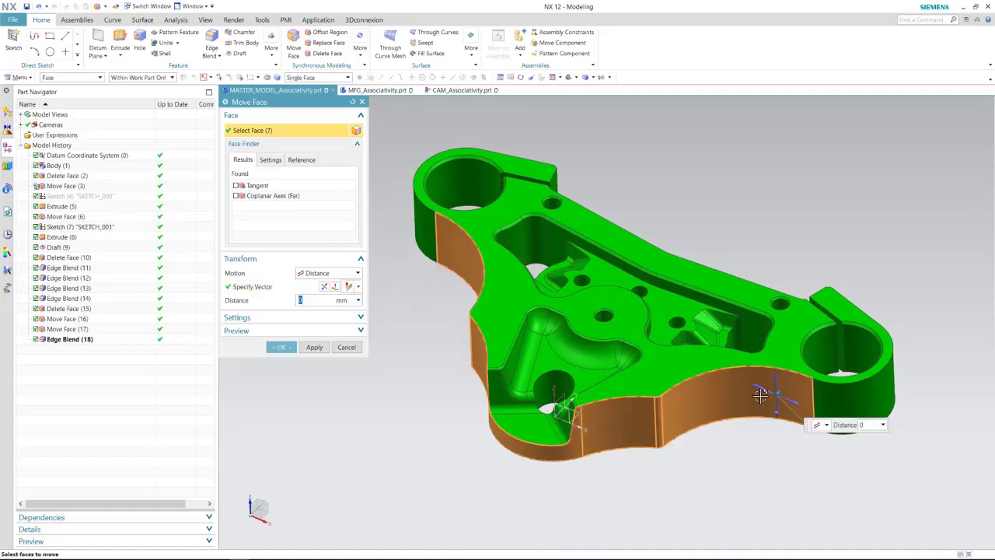
{"action": "left_click_drag", "start_coordinate": [778, 393], "coordinate": [767, 405]}
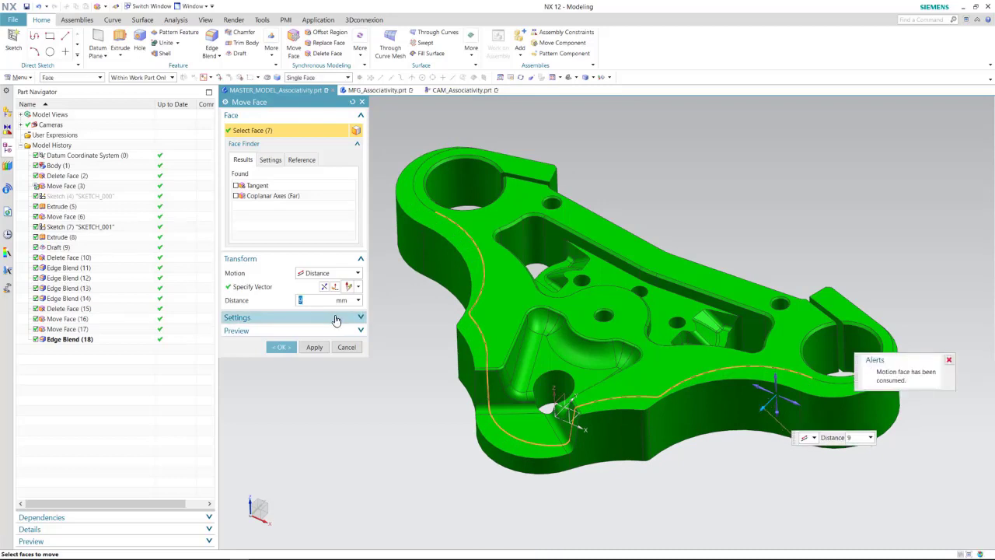
{"action": "type", "text": "10"}
{"action": "key", "text": "Return"}
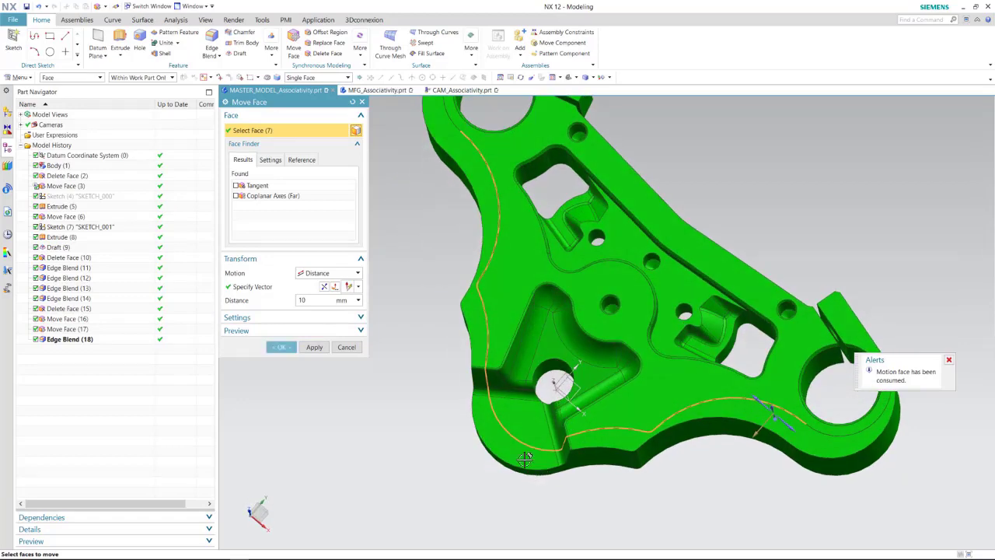
{"action": "left_click", "coordinate": [285, 347]}
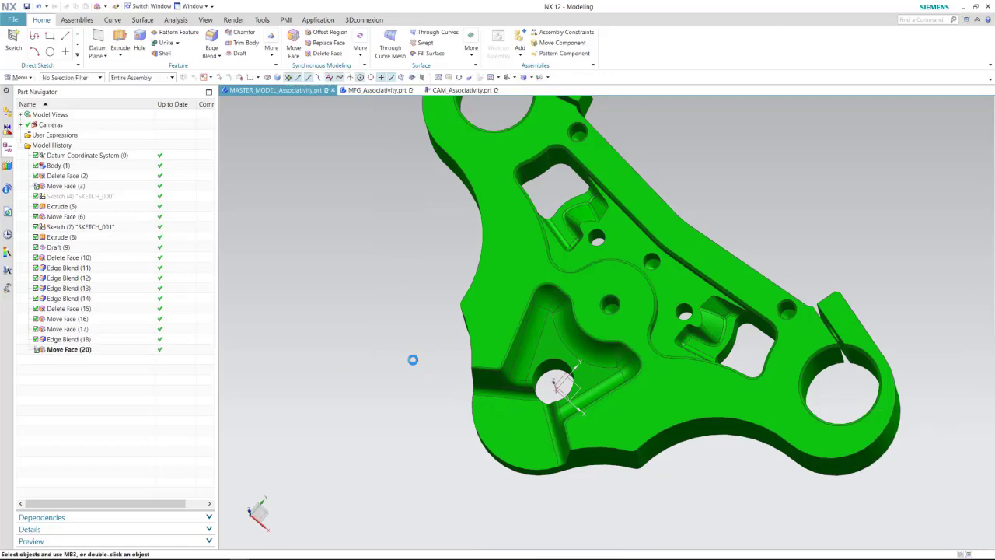
Step: Reduce the radius of Edge Blend (18) on the two edges bordering the rounded nose's recessed ledge
{"action": "left_click", "coordinate": [67, 340]}
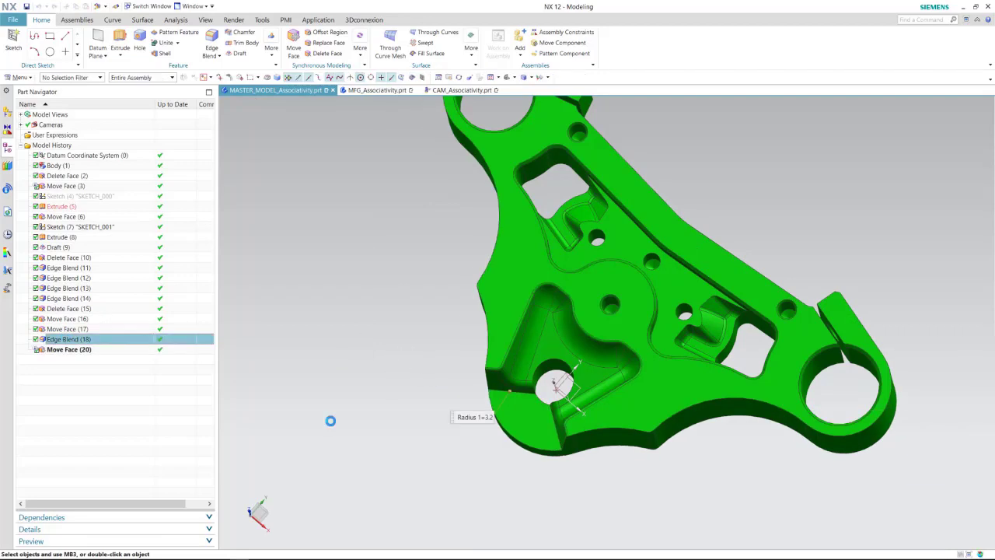
{"action": "double_click", "coordinate": [75, 339]}
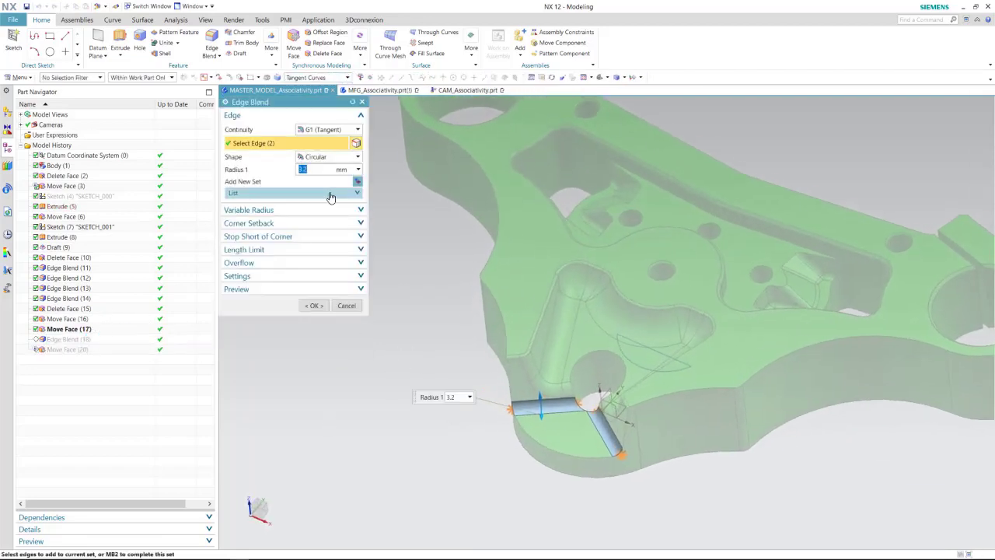
{"action": "type", "text": "2"}
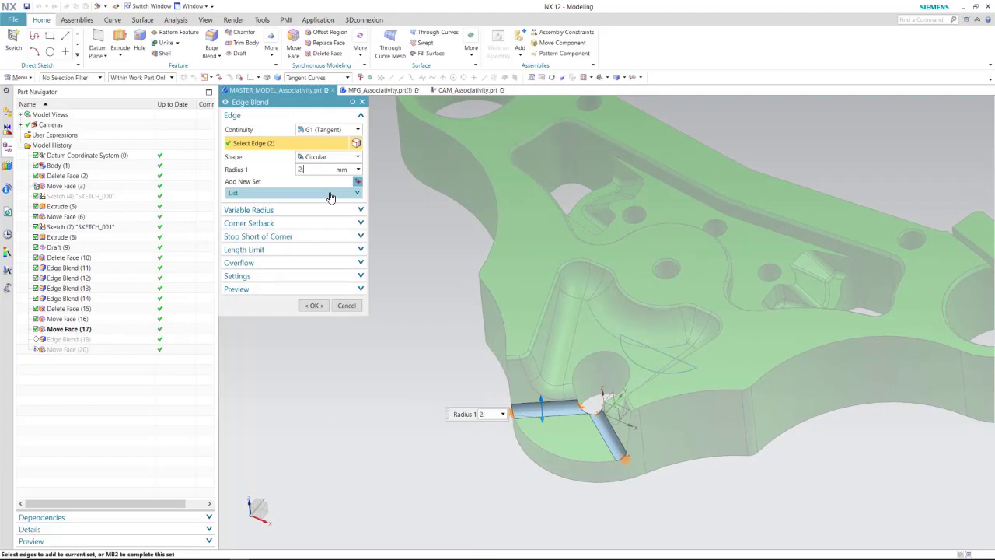
{"action": "left_click", "coordinate": [314, 305]}
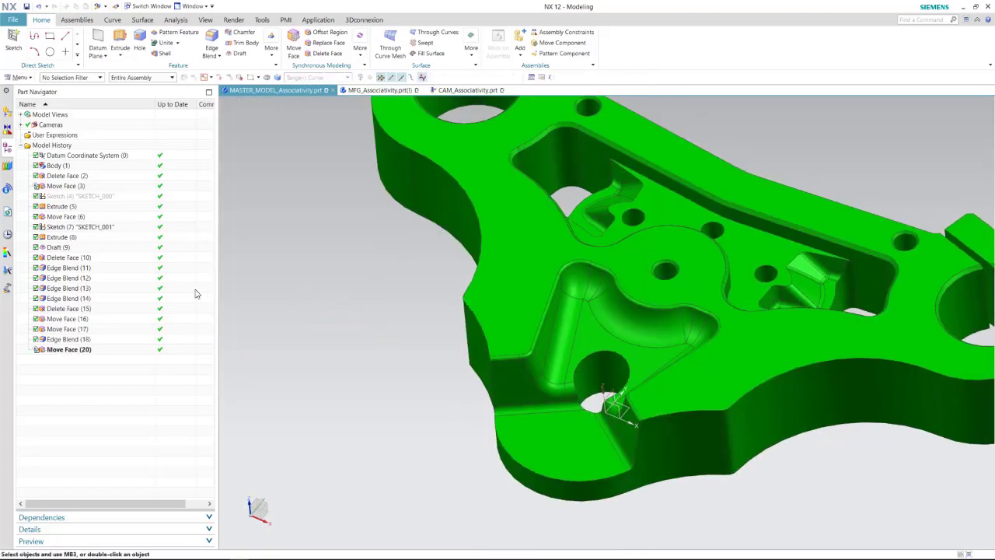
{"action": "scroll", "coordinate": [342, 179], "scroll_direction": "down", "scroll_amount": 2}
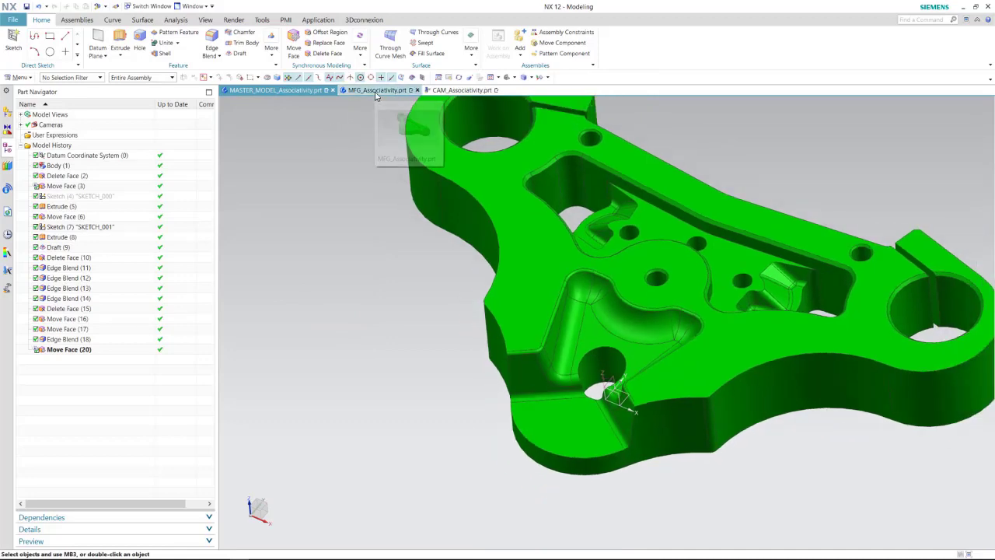
Step: Examine in MFG_Associativity how the linked body and its bounding body follow the master model changes
{"action": "left_click", "coordinate": [376, 90]}
{"action": "middle_click_drag", "start_coordinate": [507, 345], "coordinate": [469, 435]}
{"action": "middle_click_drag", "start_coordinate": [411, 417], "coordinate": [412, 425]}
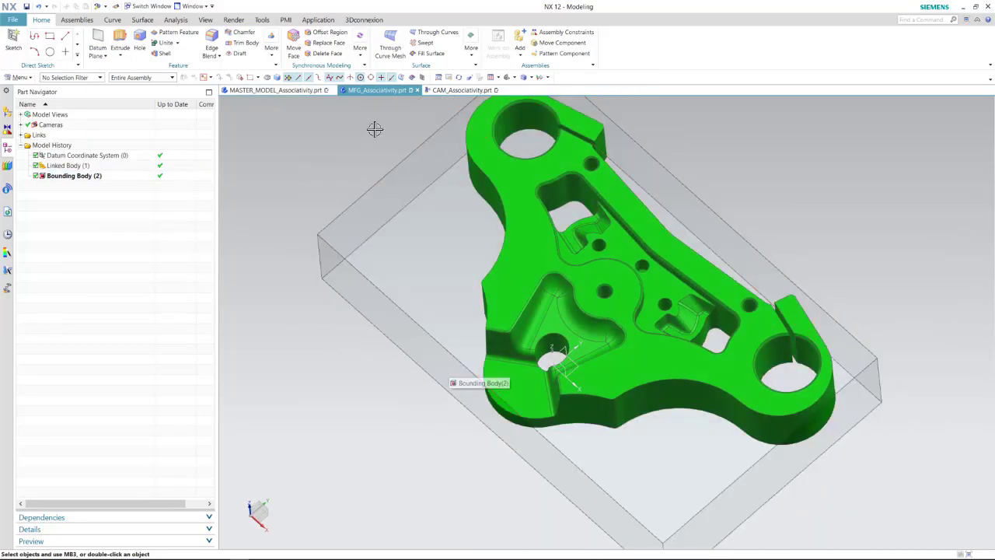
{"action": "middle_click_drag", "start_coordinate": [374, 129], "coordinate": [384, 126]}
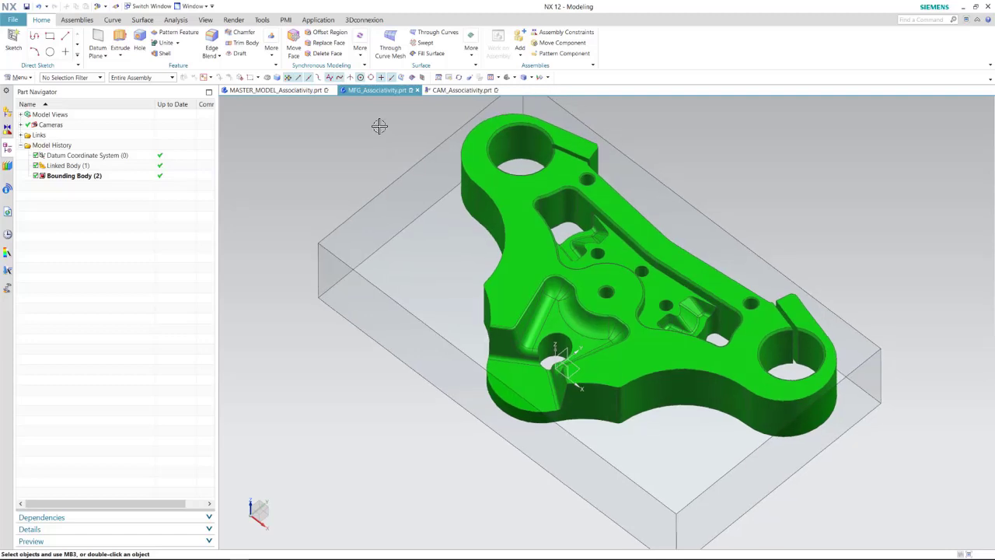
Step: In CAM_Associativity, regenerate the toolpaths of all operations under WORKPIECE for the updated part and skip the warnings review
{"action": "left_click", "coordinate": [462, 90]}
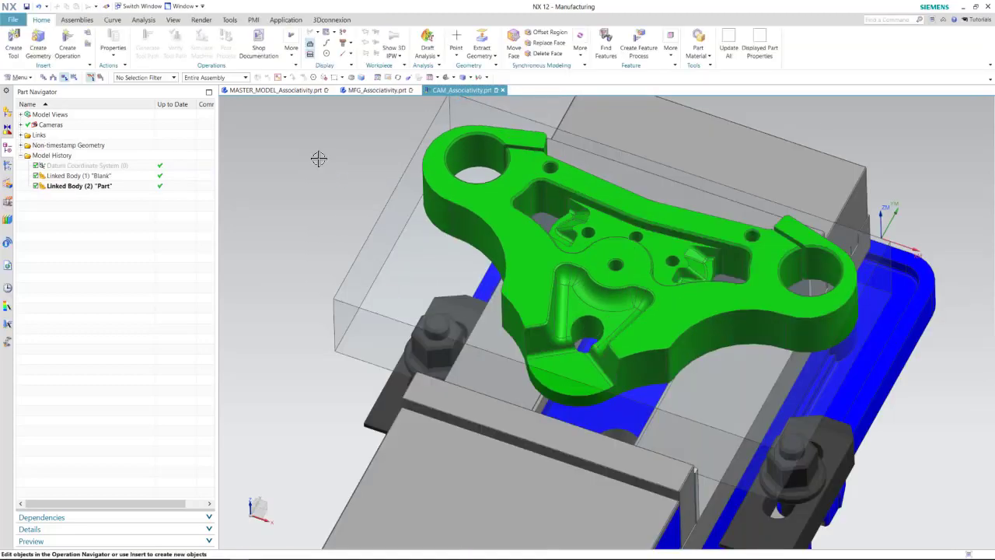
{"action": "middle_click_drag", "start_coordinate": [347, 218], "coordinate": [529, 392]}
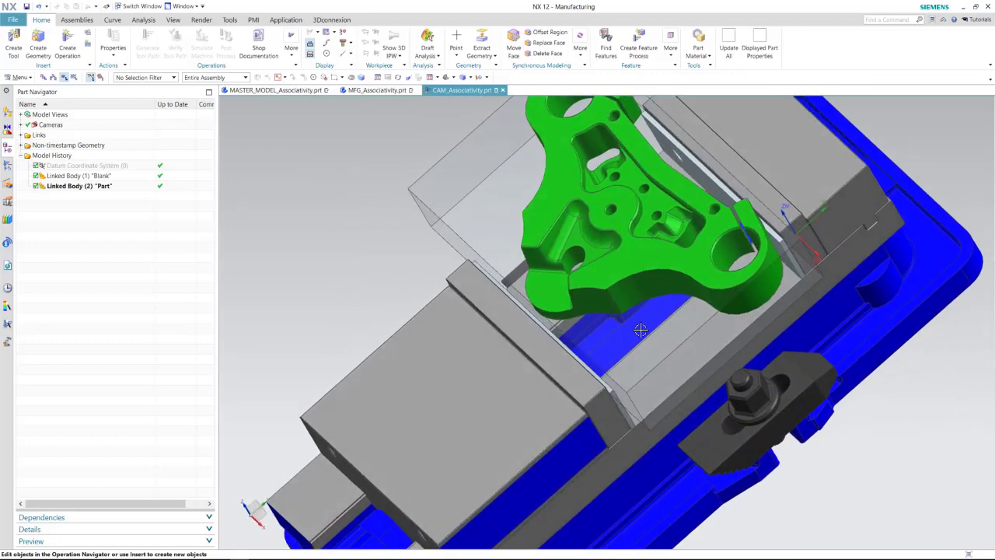
{"action": "left_click", "coordinate": [8, 165]}
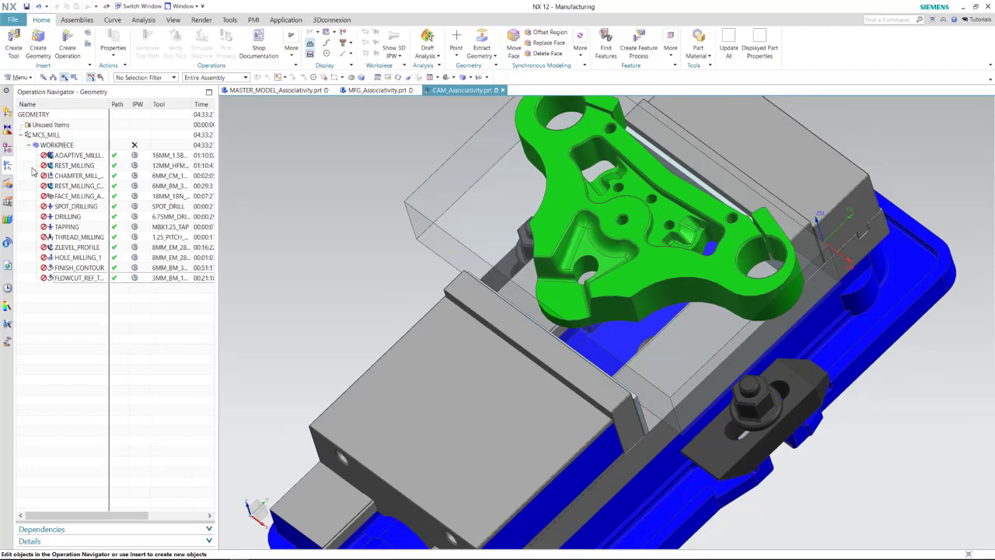
{"action": "double_click", "coordinate": [56, 146]}
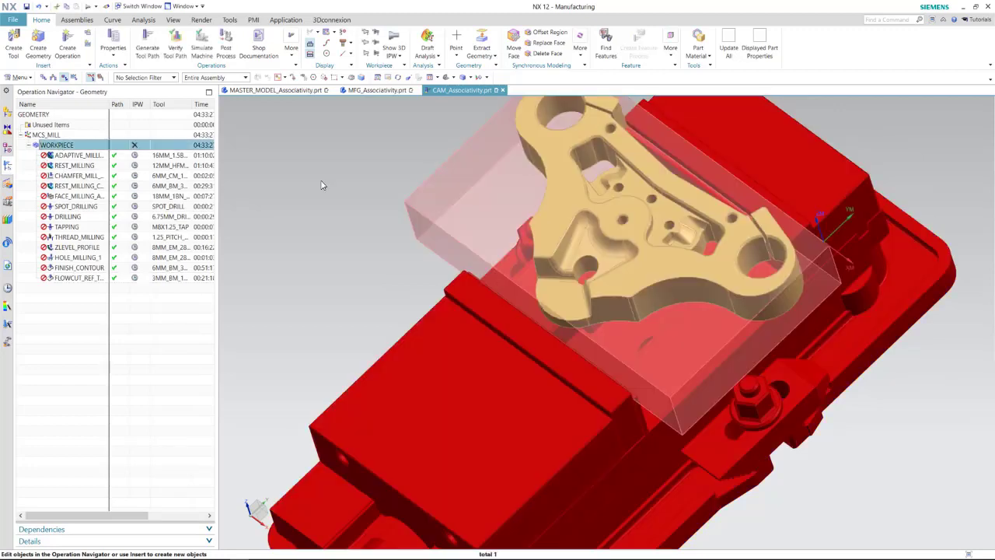
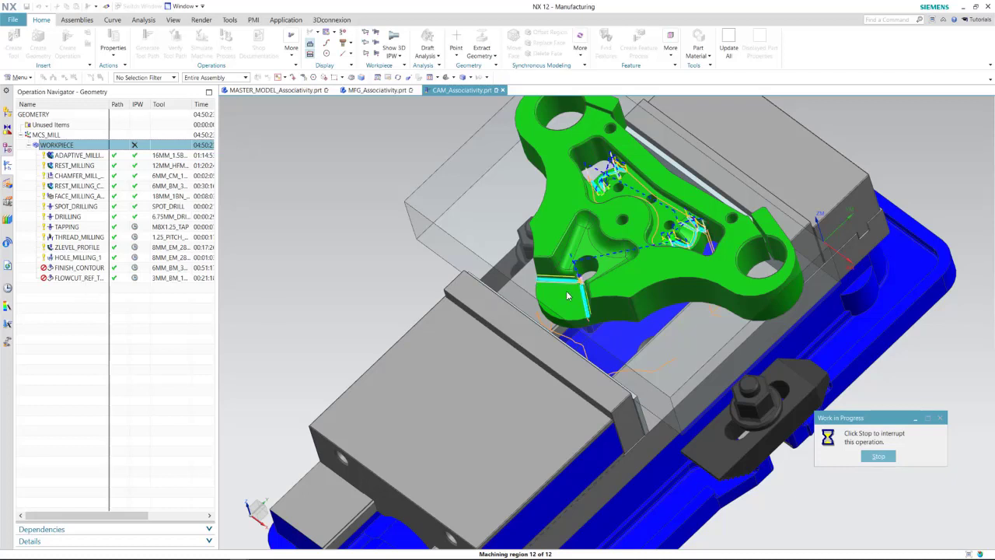
{"action": "left_click", "coordinate": [432, 325]}
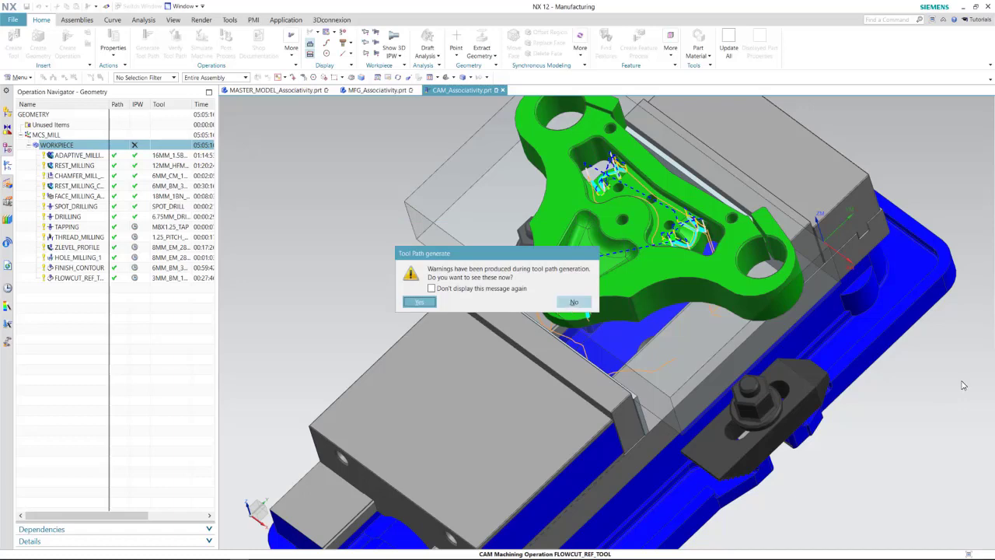
{"action": "left_click", "coordinate": [573, 302]}
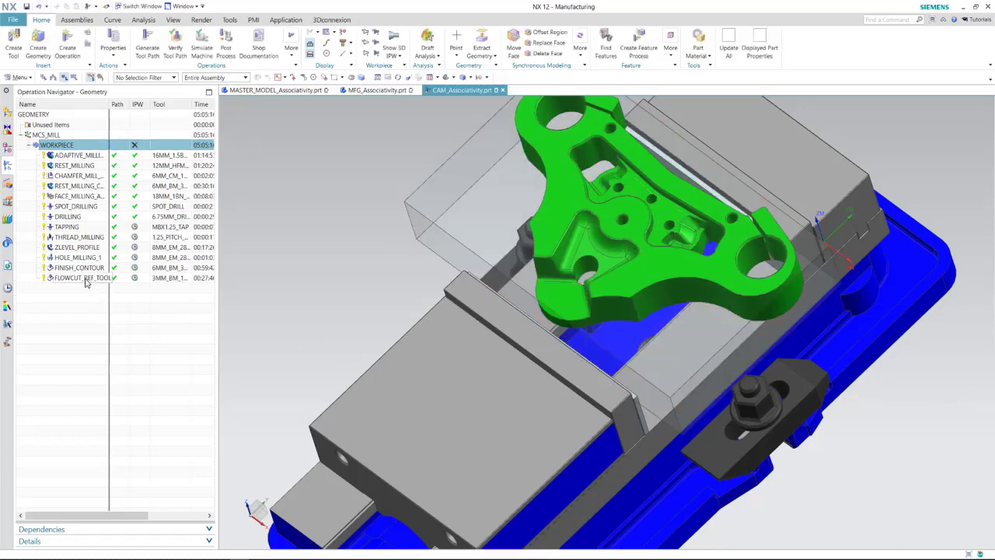
Step: Examine the regenerated FLOWCUT_REF_TOOL toolpath on the part, and display the toolpaths of all operations under WORKPIECE together
{"action": "left_click", "coordinate": [85, 278]}
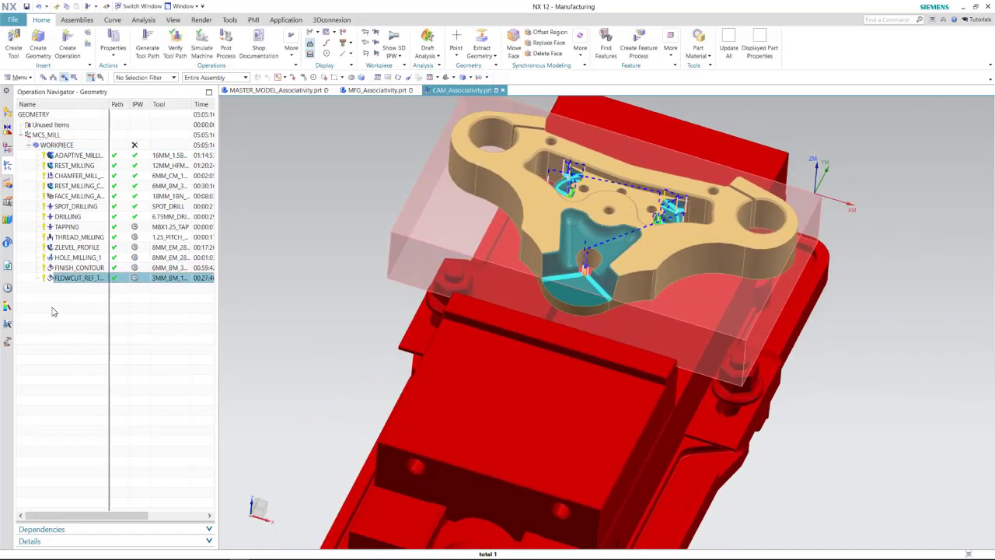
{"action": "left_click", "coordinate": [72, 318]}
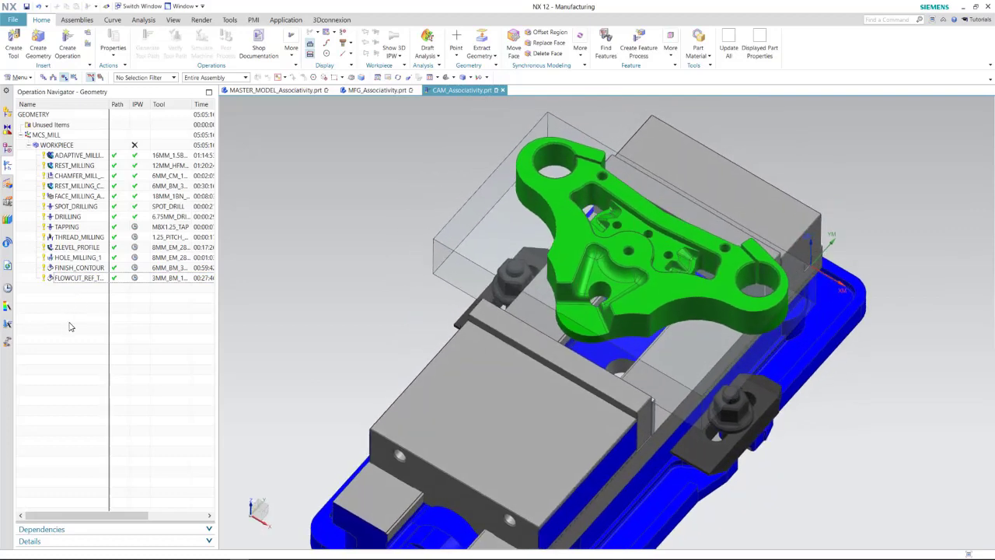
{"action": "left_click", "coordinate": [62, 155]}
{"action": "left_click", "coordinate": [68, 278], "text": "shift"}
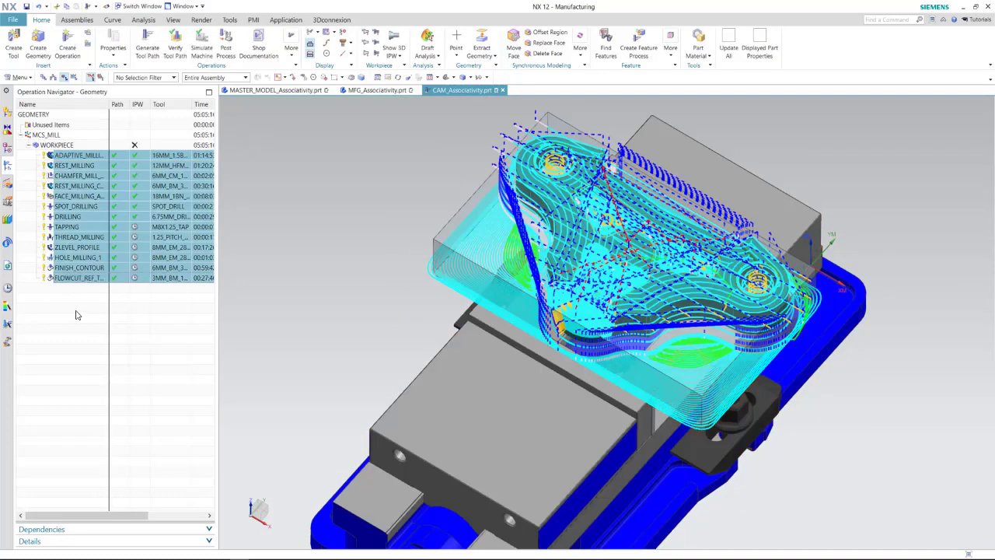
Step: Open the FLOWCUT_REF_TOOL operation and show its 3D in-process workpiece
{"action": "right_click", "coordinate": [76, 281]}
{"action": "left_click", "coordinate": [342, 353]}
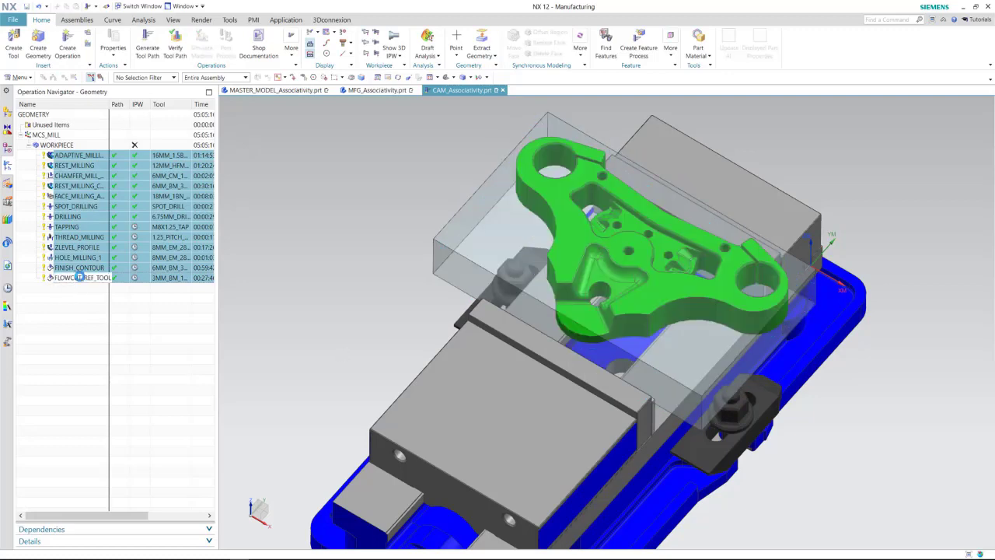
{"action": "left_click", "coordinate": [393, 44]}
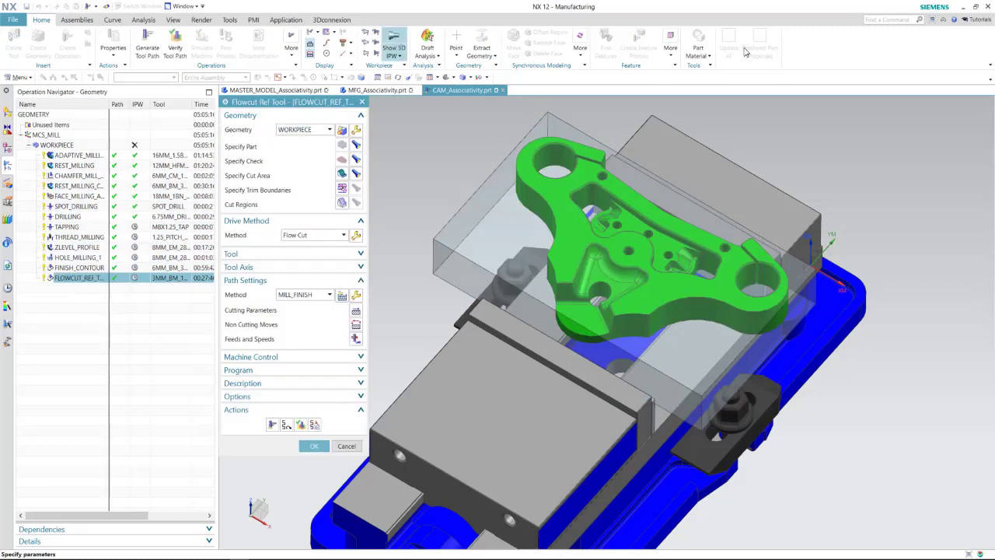